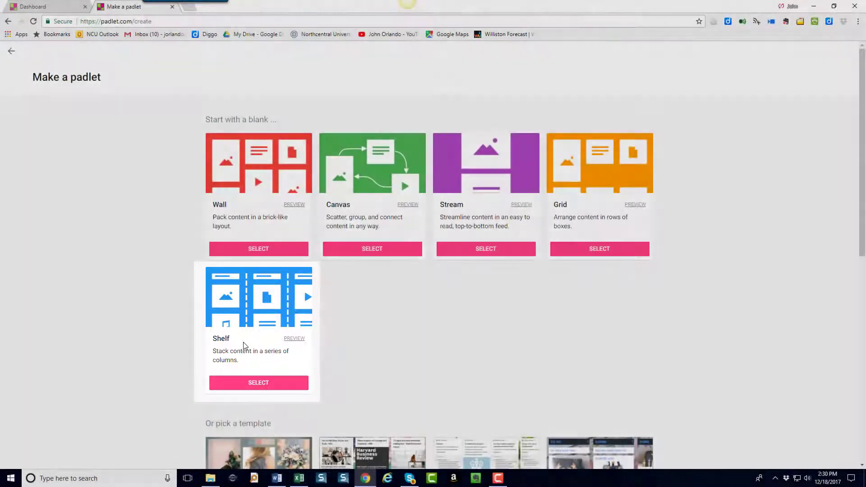
Step: Look over the available padlet templates and preview the Q&A template's sample board
scroll(165, 338, down, 5)
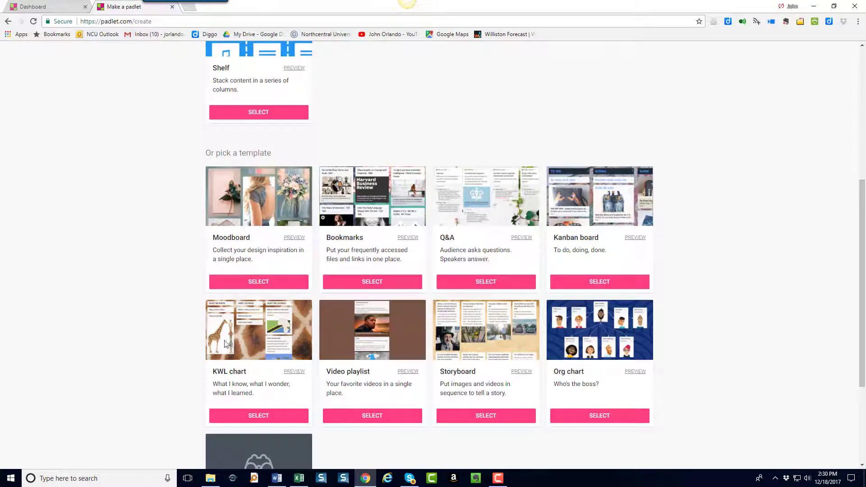
click(515, 240)
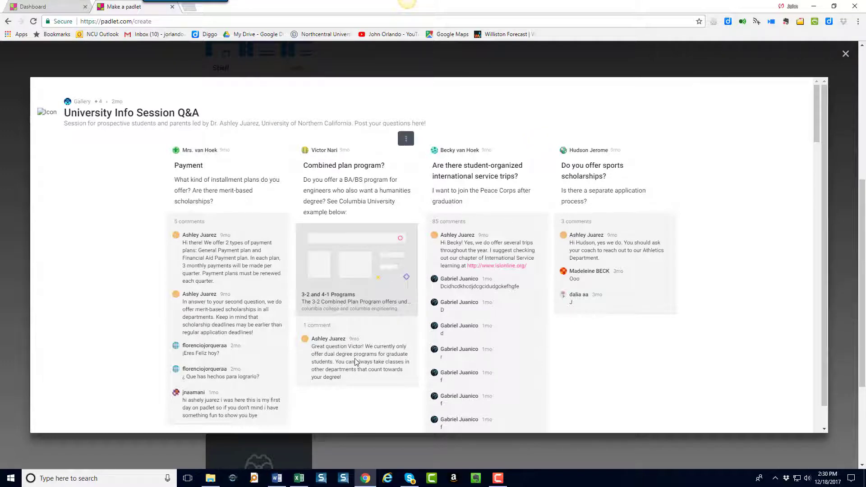
scroll(356, 361, down, 5)
scroll(356, 362, up, 5)
click(845, 53)
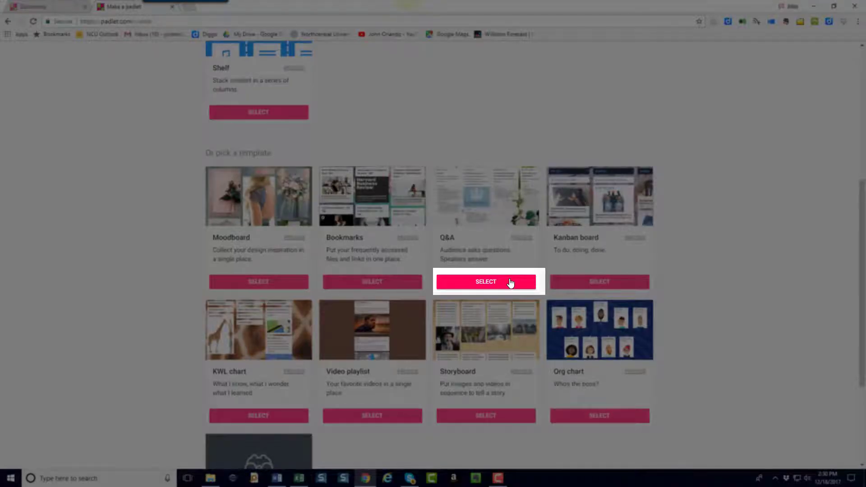
Step: Create a padlet from the Q&A template and review its title, description, wallpaper and theme settings
click(510, 282)
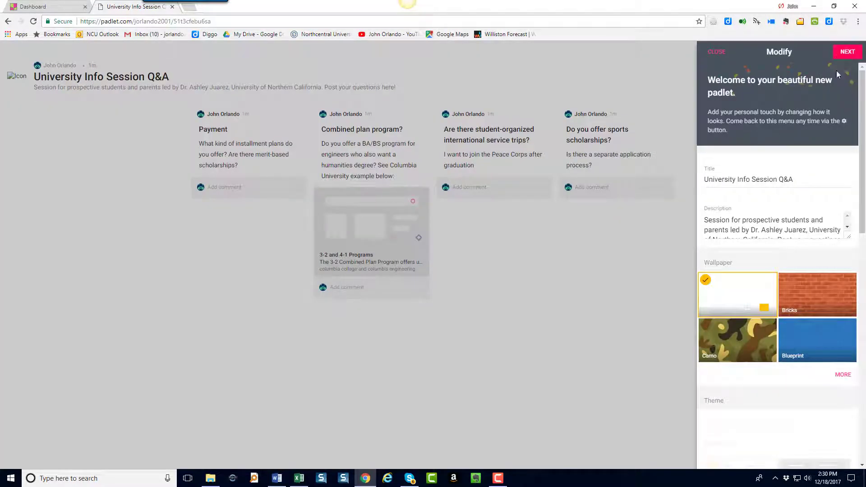
scroll(829, 213, down, 1)
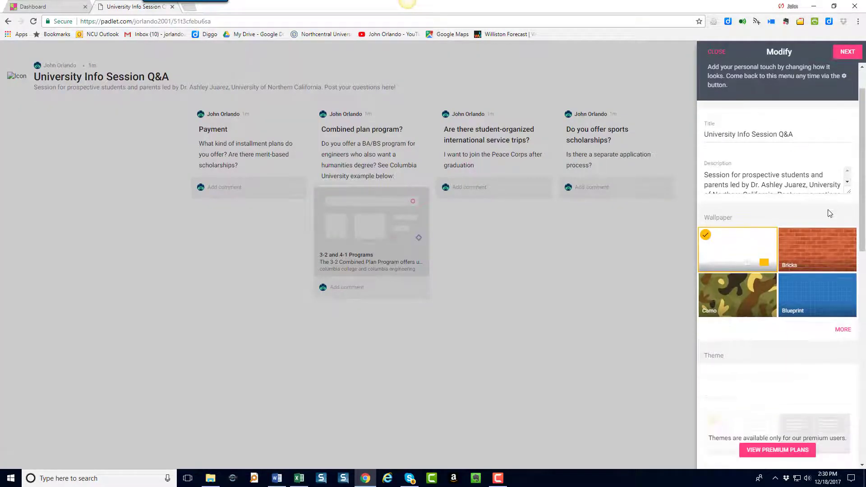
scroll(826, 236, down, 3)
scroll(827, 236, up, 2)
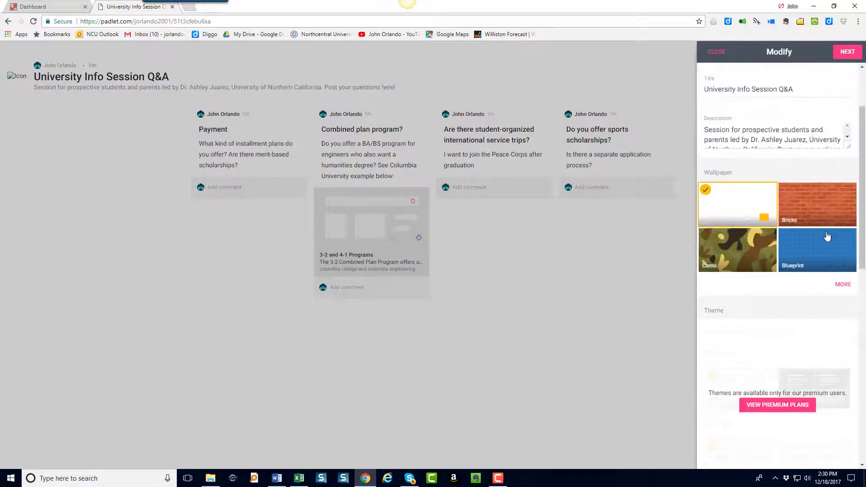
scroll(827, 236, up, 2)
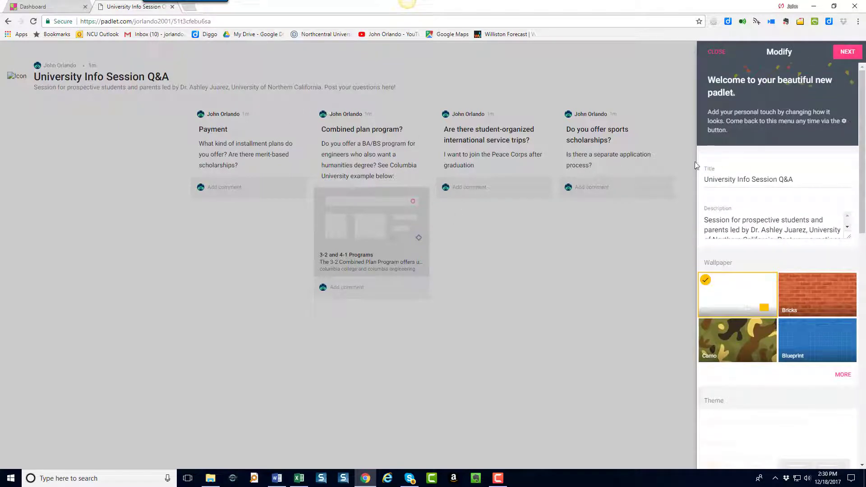
Step: Try the Bricks, Camo and Thanks, Teachers wallpapers on the Q&A padlet, and close it
click(806, 295)
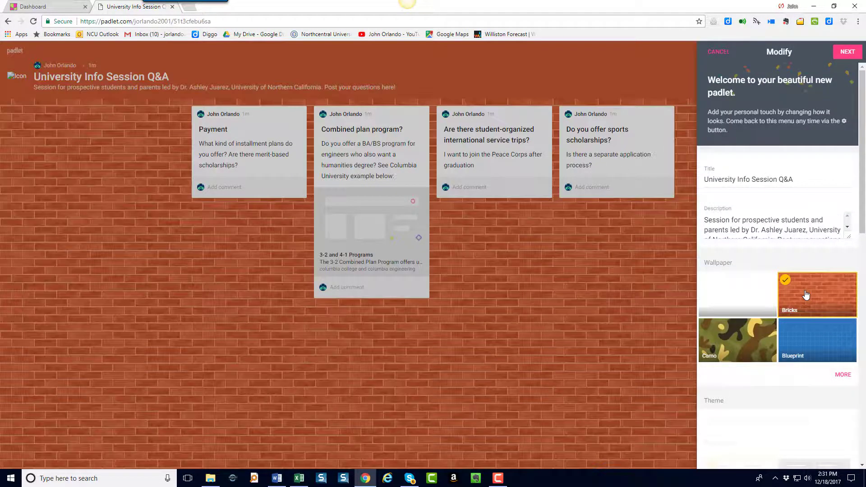
click(740, 348)
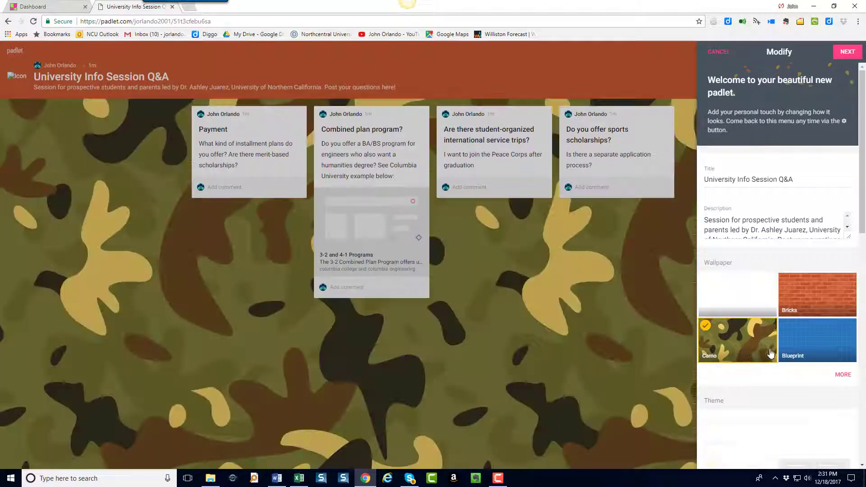
click(841, 334)
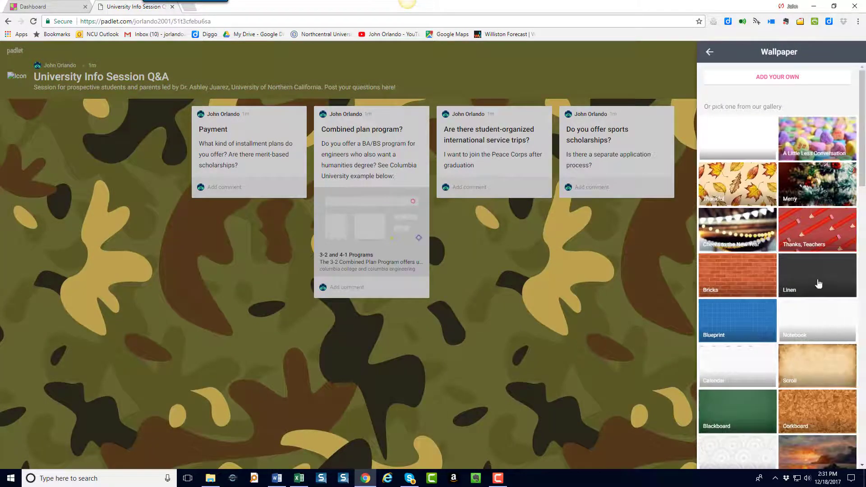
click(812, 228)
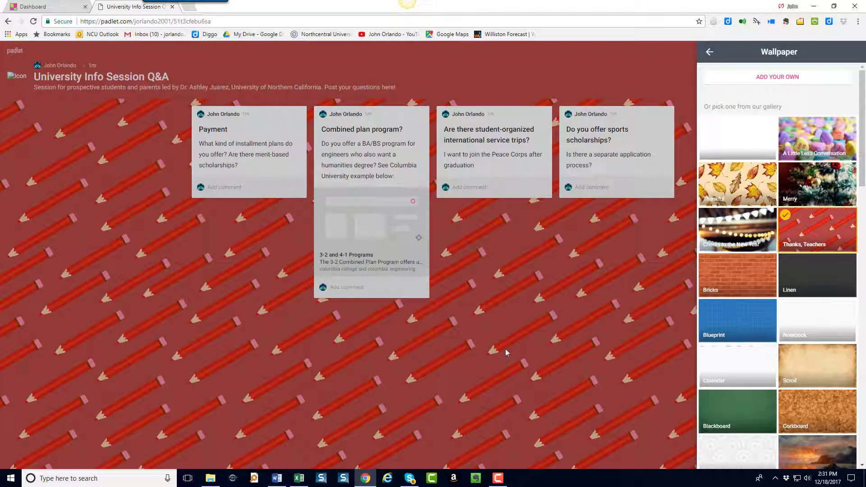
key(ctrl+w)
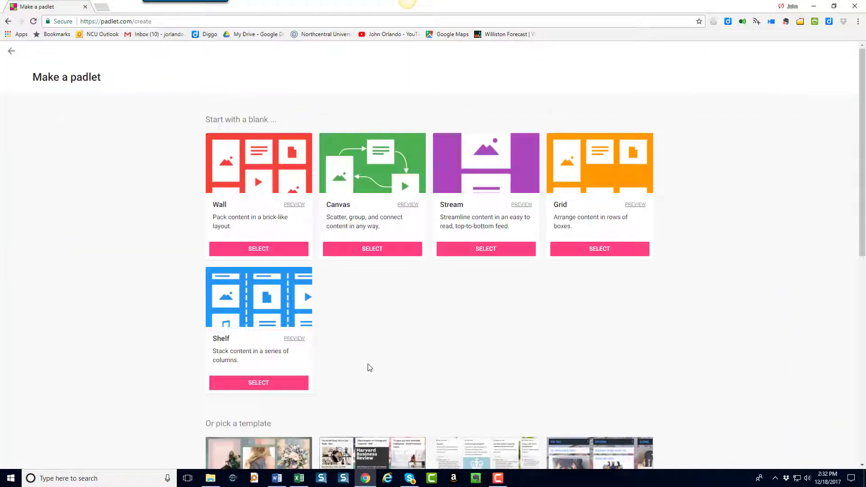
Step: Create a blank padlet with the Shelf layout and title it "European Art"
click(264, 384)
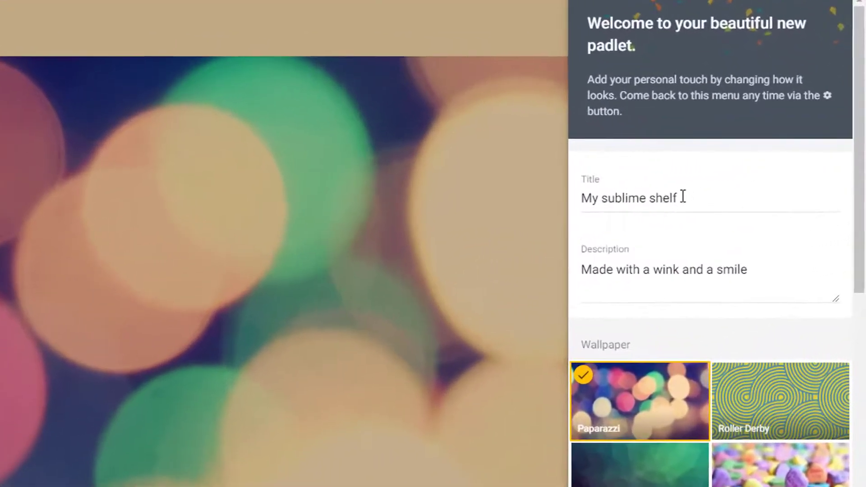
drag(730, 186, 654, 190)
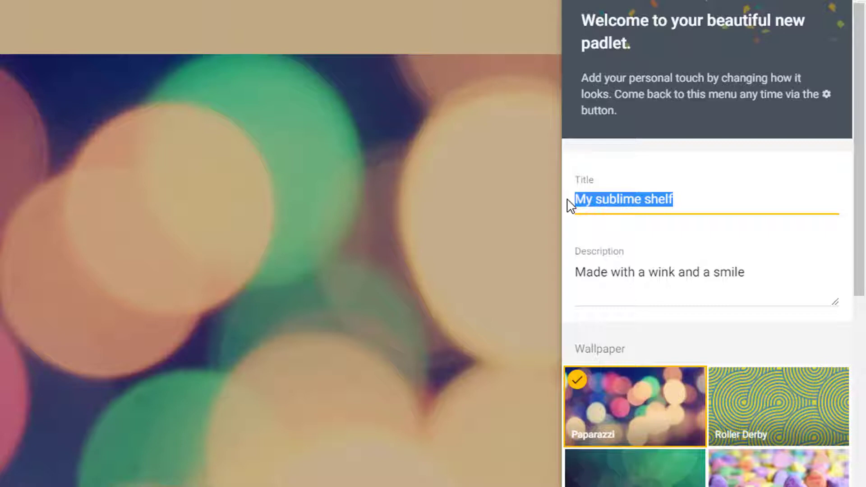
text(European Art)
Step: Replace the padlet's description with "Provide an example of each type of art and describe why it fits that genre."
click(655, 273)
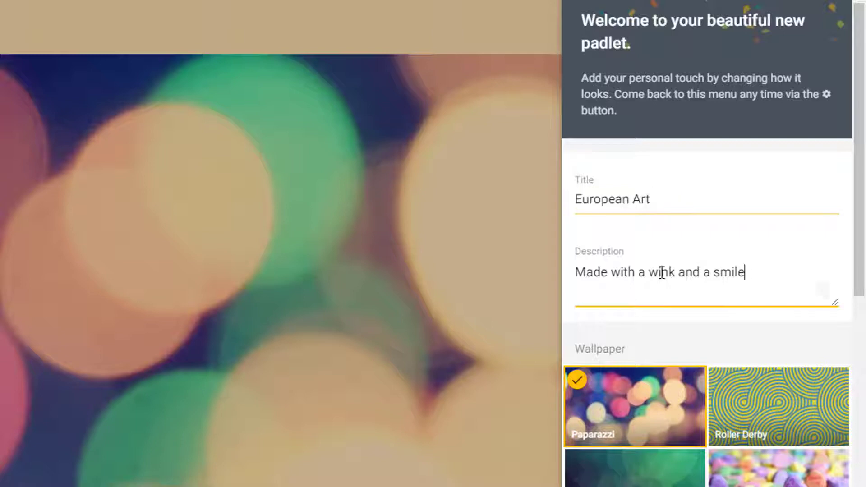
drag(745, 272, 559, 276)
key(BackSpace)
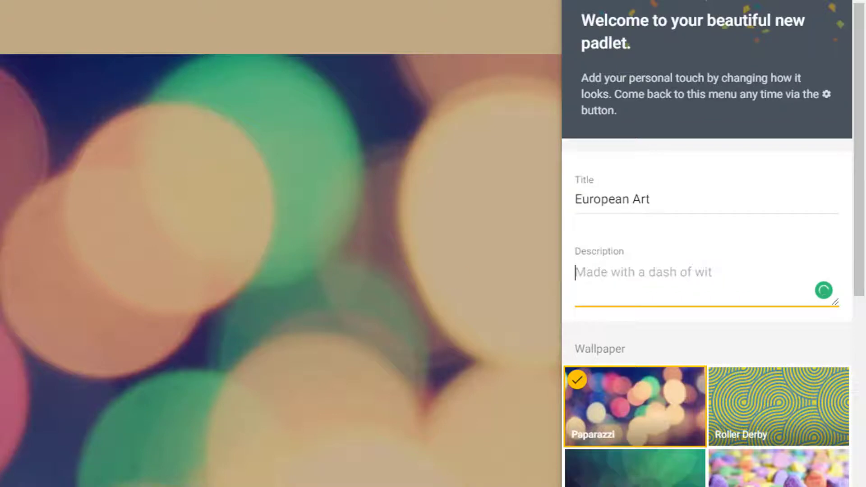
right_click(585, 271)
click(611, 364)
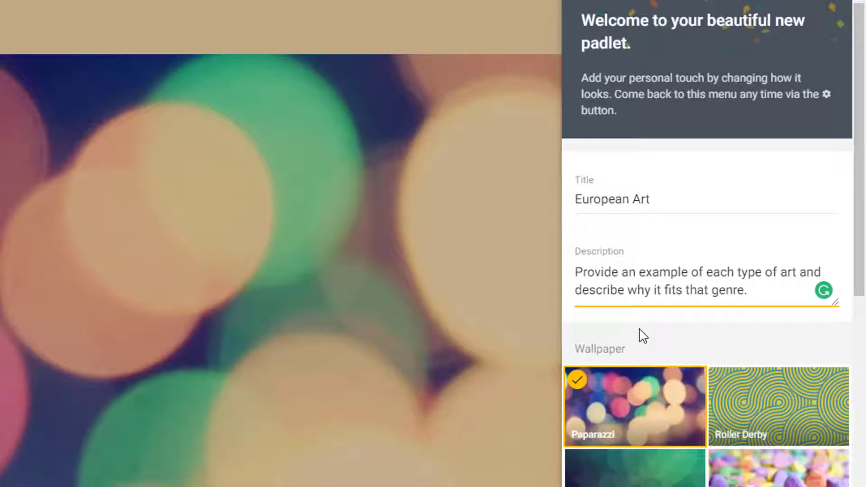
Step: Browse the full wallpaper gallery and try the Geri and Skipping Stones wallpapers on the European Art padlet
scroll(643, 336, down, 2)
scroll(707, 271, down, 2)
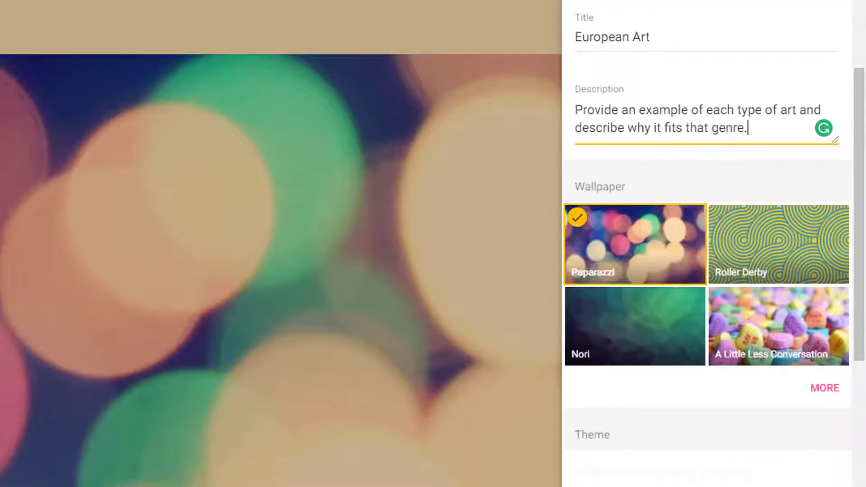
click(825, 390)
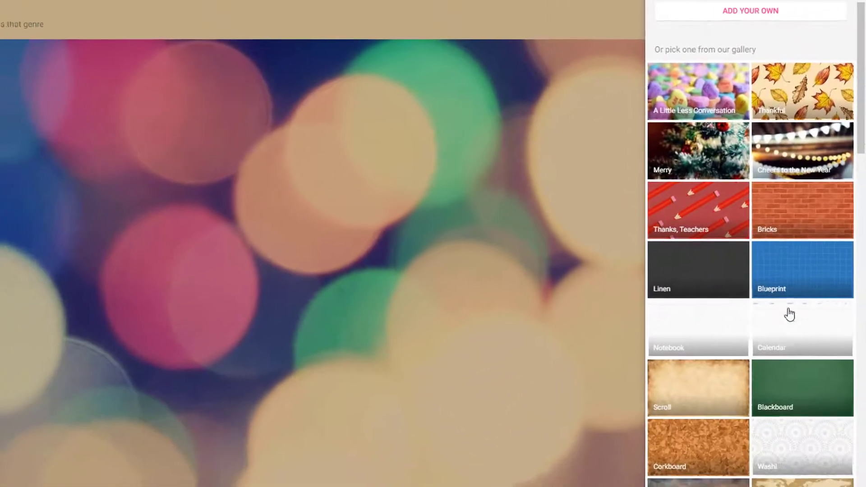
scroll(766, 354, down, 9)
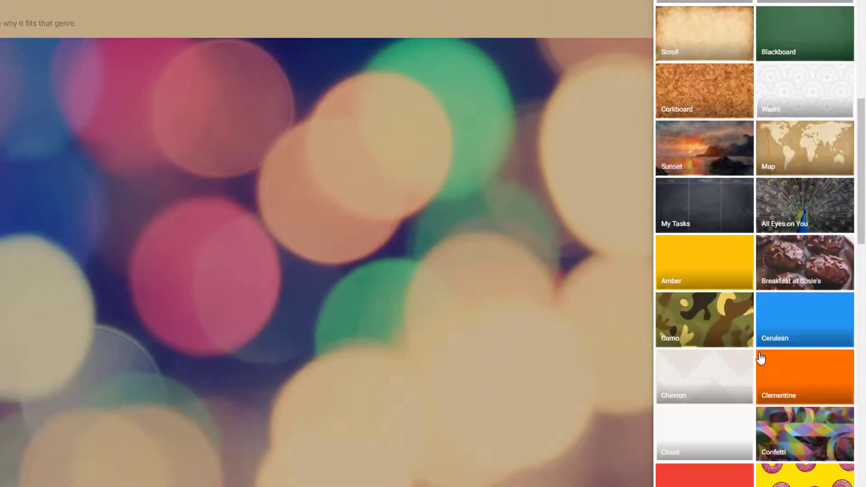
scroll(760, 357, down, 3)
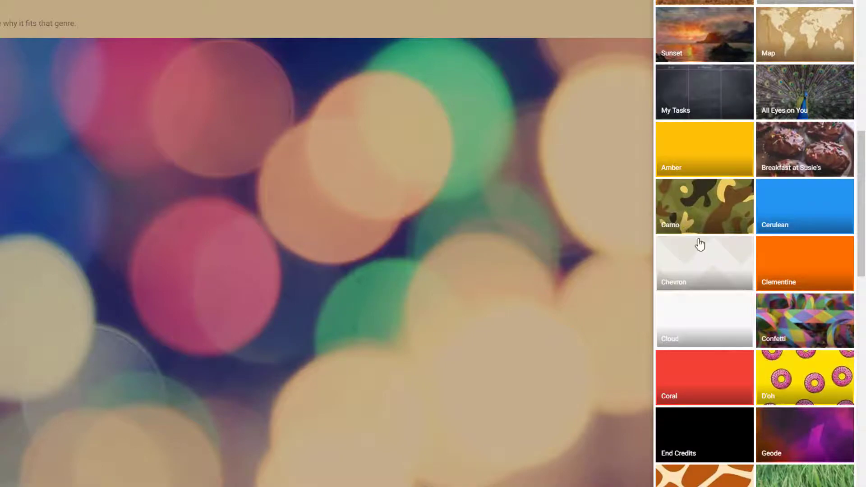
scroll(699, 244, down, 9)
click(689, 147)
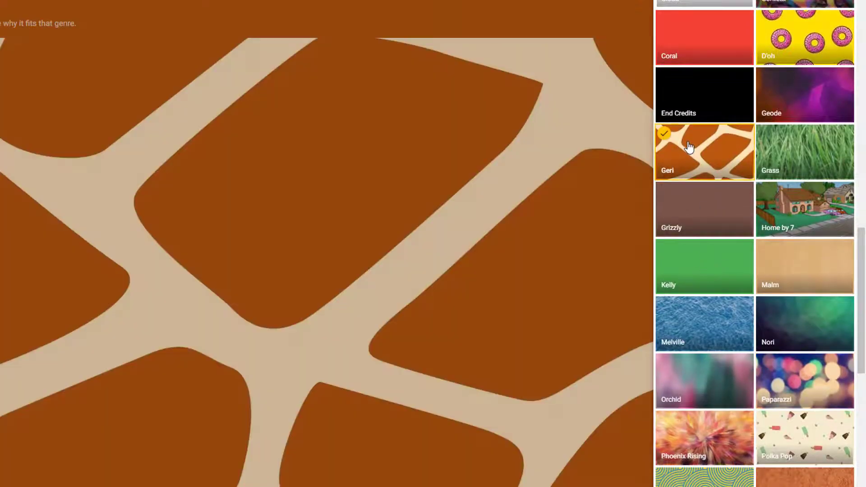
scroll(711, 268, down, 9)
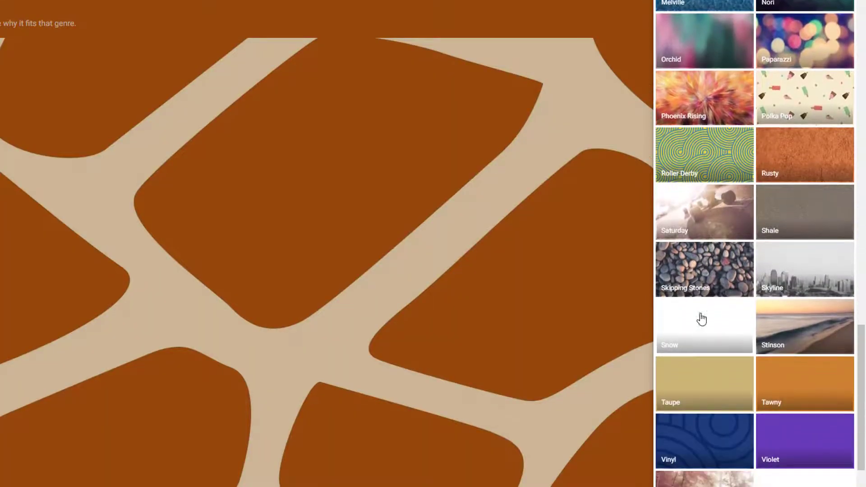
click(696, 275)
scroll(694, 290, down, 3)
scroll(694, 290, up, 2)
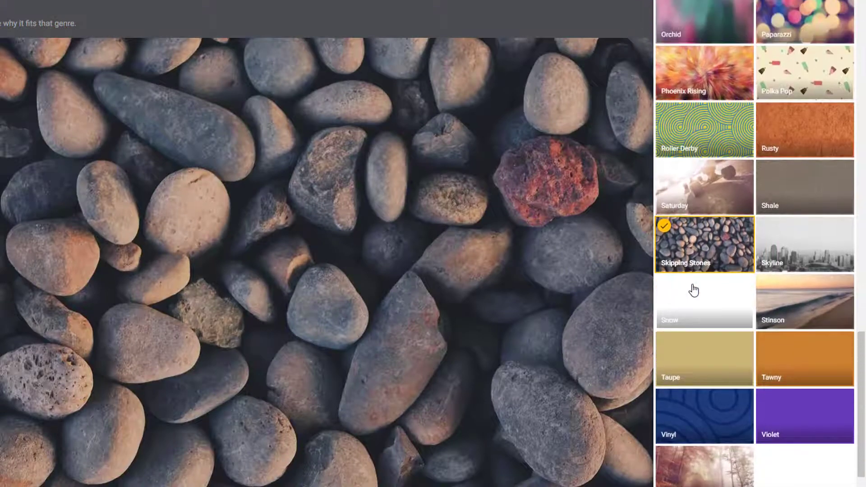
Step: Set an uploaded image of a church interior as the padlet's custom wallpaper and return to the main settings
scroll(693, 290, up, 20)
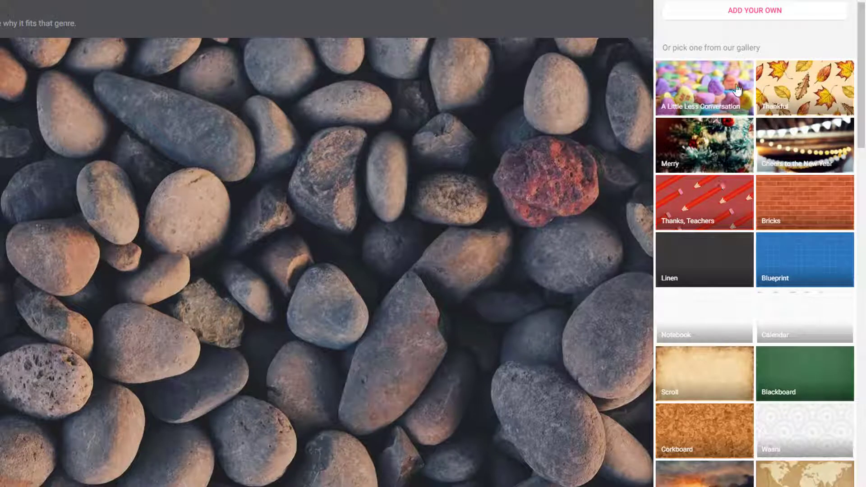
click(756, 18)
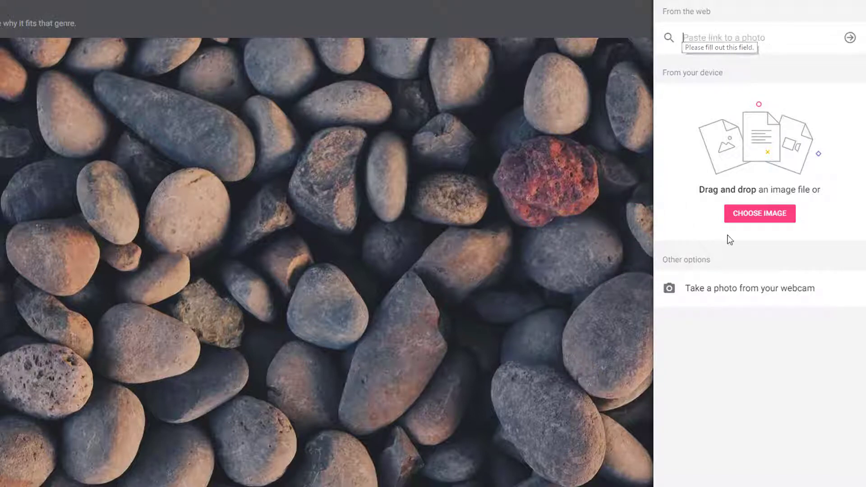
click(750, 216)
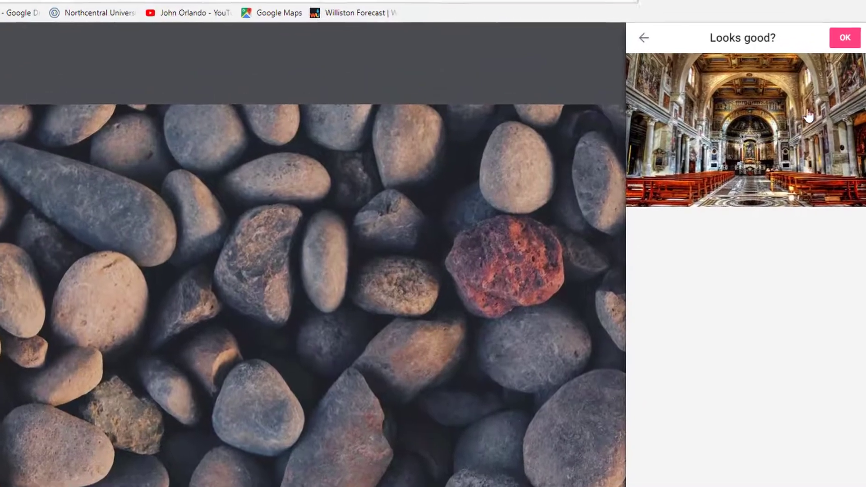
click(845, 38)
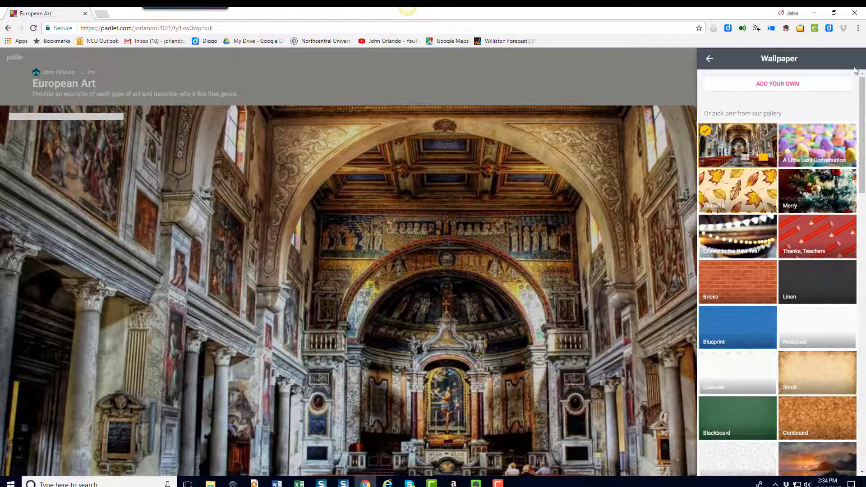
click(708, 60)
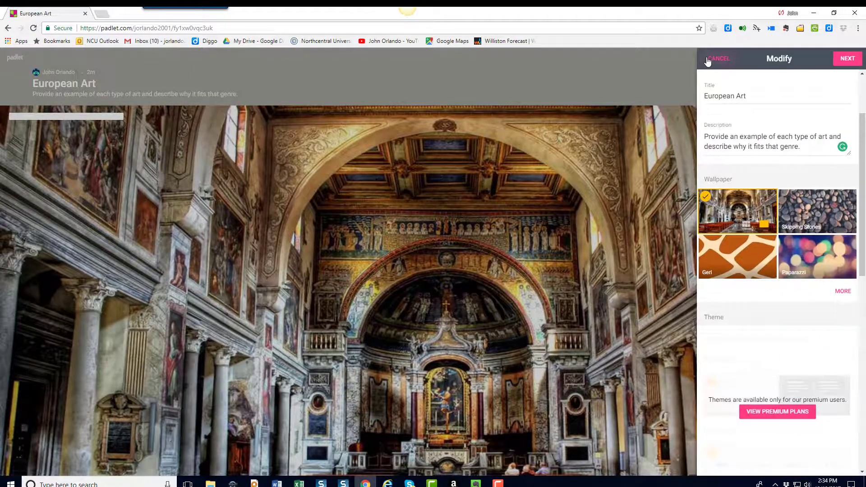
Step: Upload the Church image from the European art folder as the padlet's custom icon and return to the main settings
scroll(781, 301, down, 1)
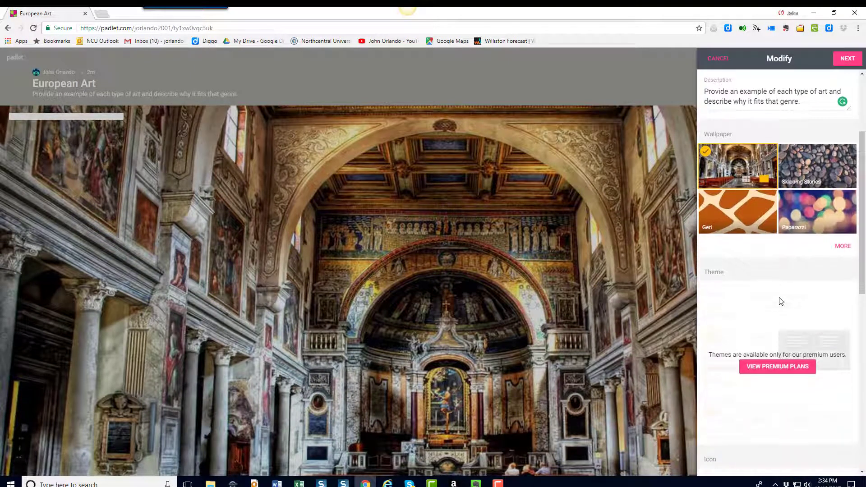
scroll(781, 301, down, 2)
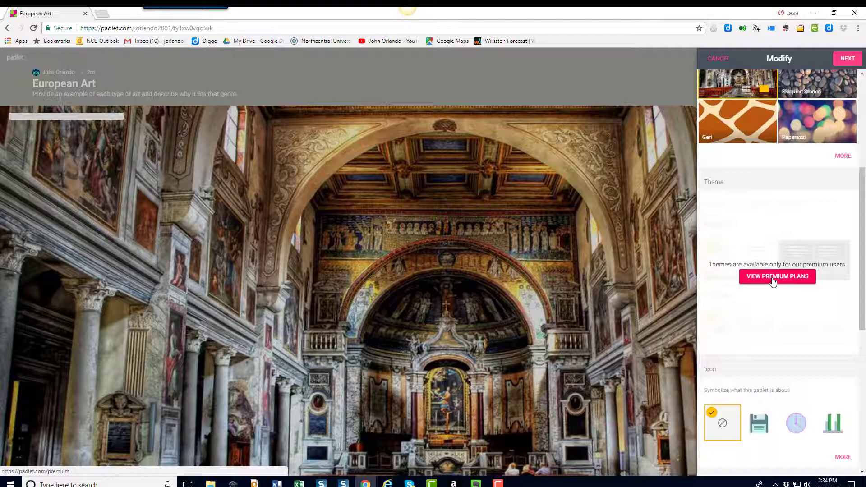
scroll(772, 281, down, 3)
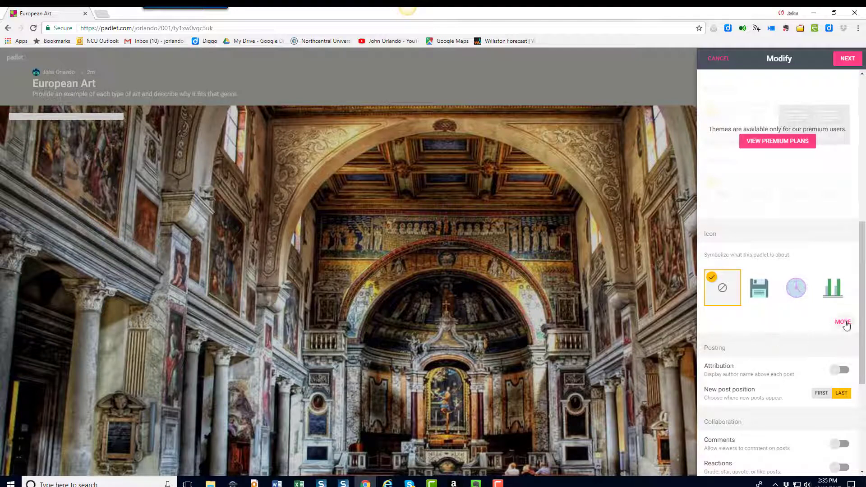
click(843, 322)
scroll(826, 332, down, 5)
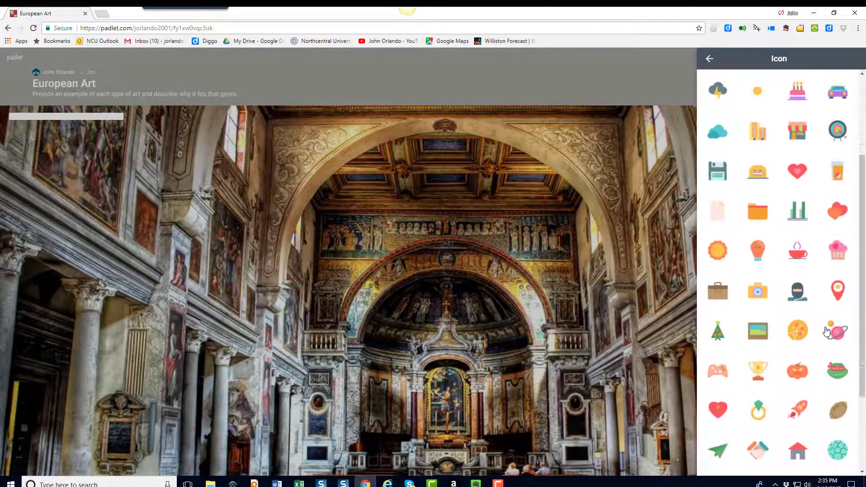
scroll(824, 337, up, 5)
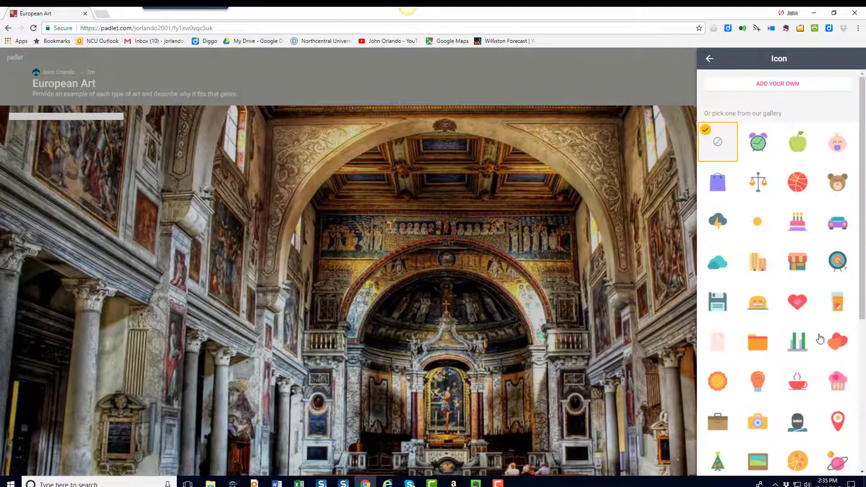
click(774, 86)
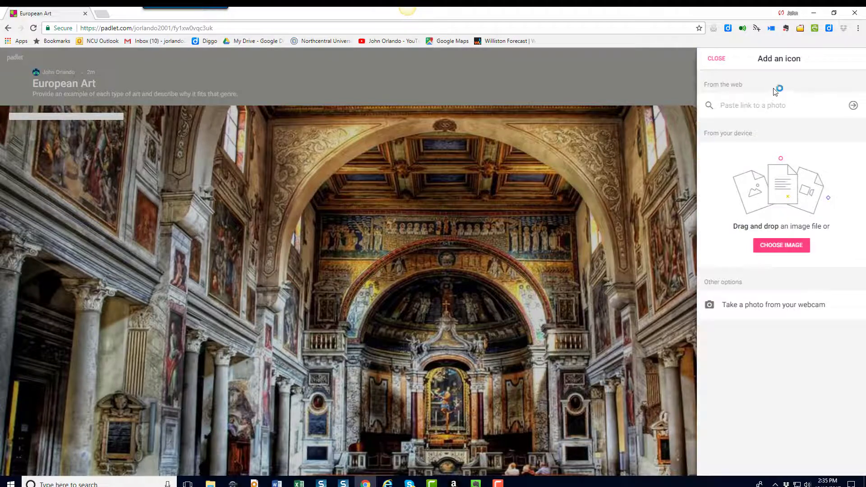
click(777, 250)
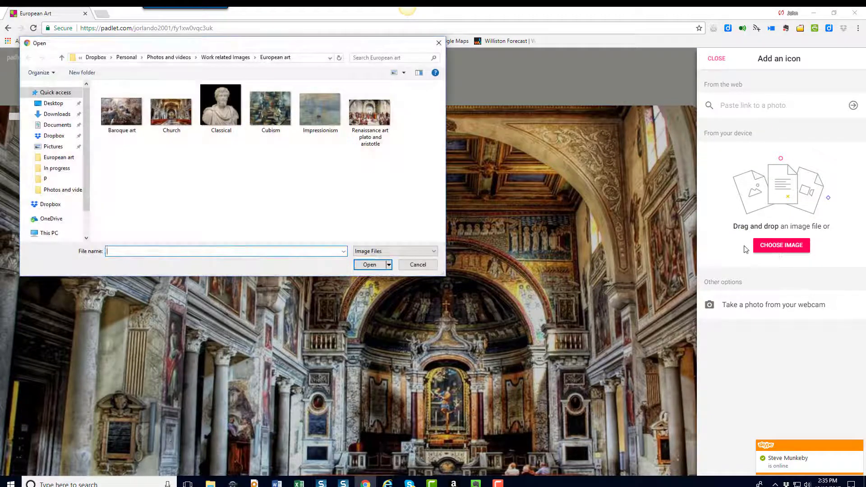
click(171, 110)
click(370, 265)
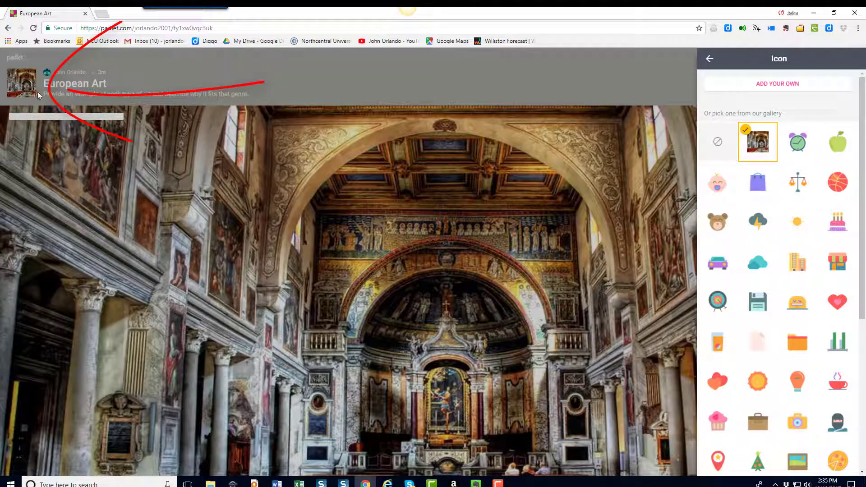
click(711, 59)
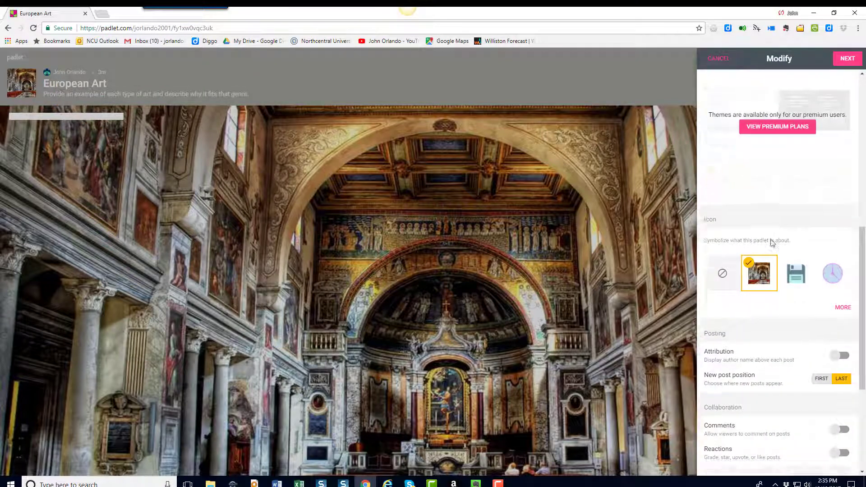
Step: Turn on author attribution and viewer comments, and enable reactions with the Like type
scroll(772, 242, down, 4)
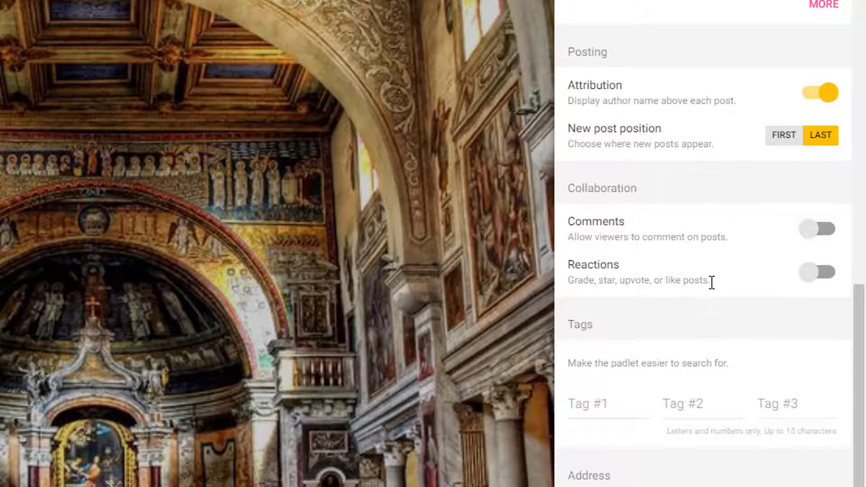
scroll(711, 283, down, 1)
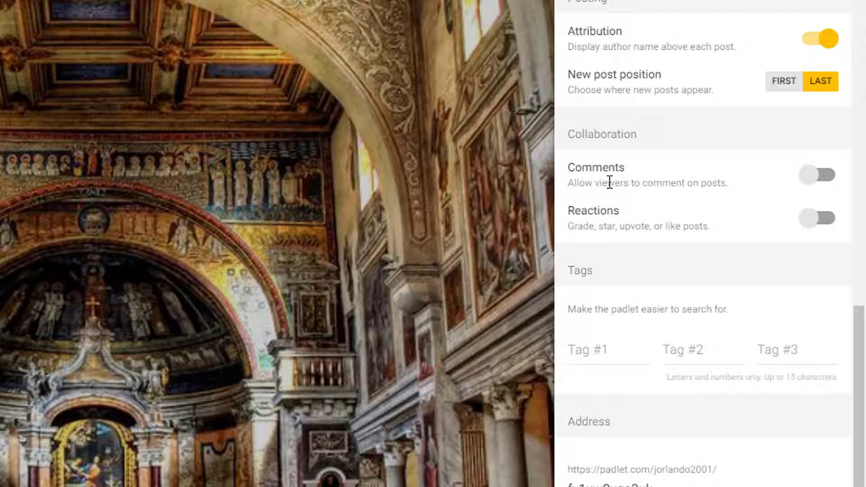
click(831, 180)
click(832, 180)
click(831, 180)
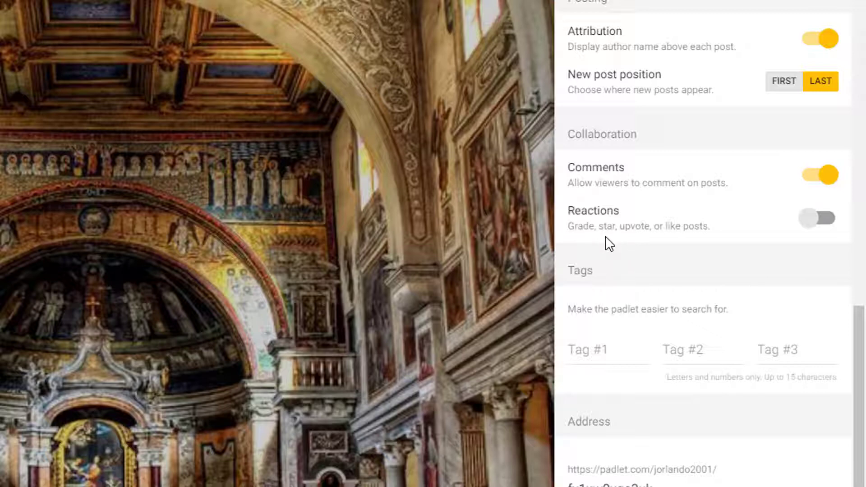
click(833, 229)
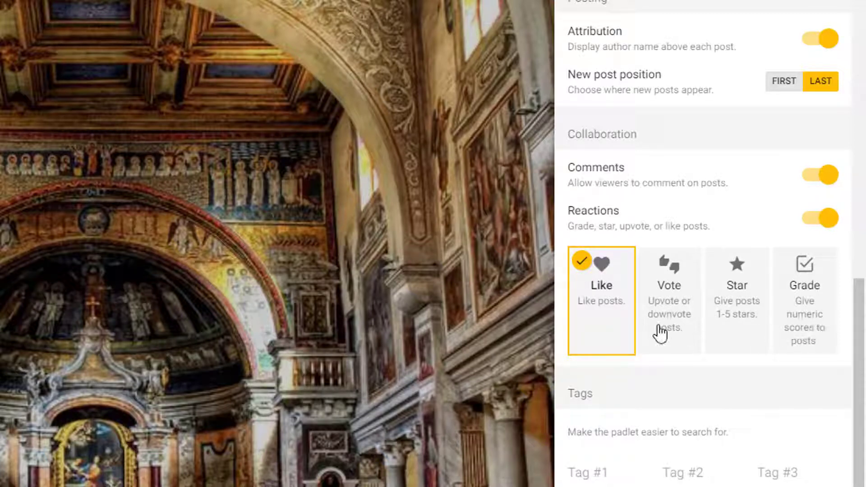
Step: Replace the ending of the padlet's web address with EuropeanArt and continue to the privacy settings
scroll(658, 394, down, 3)
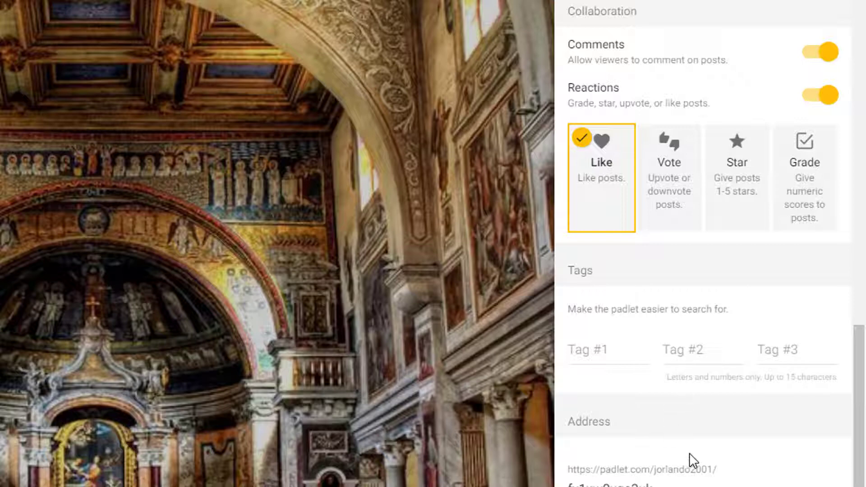
click(667, 485)
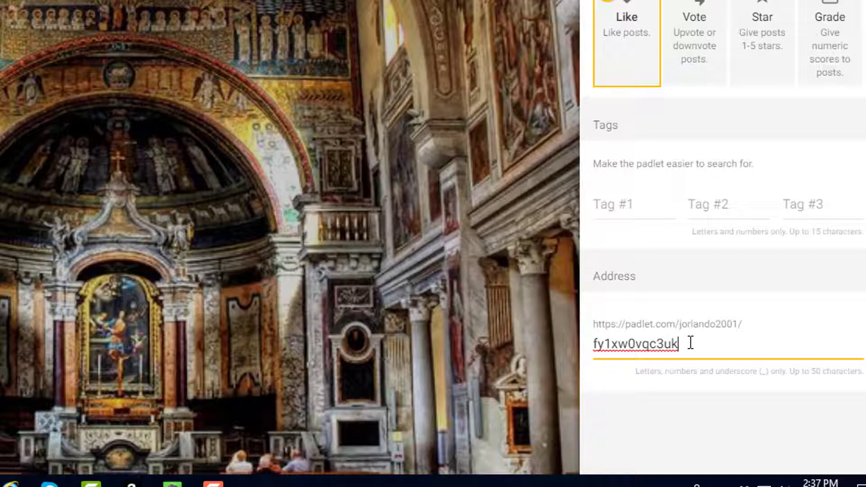
drag(684, 341, 594, 347)
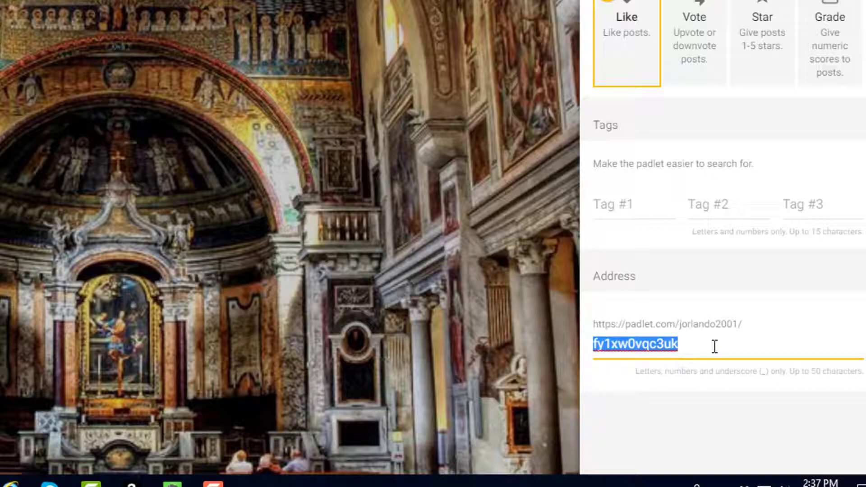
key(BackSpace)
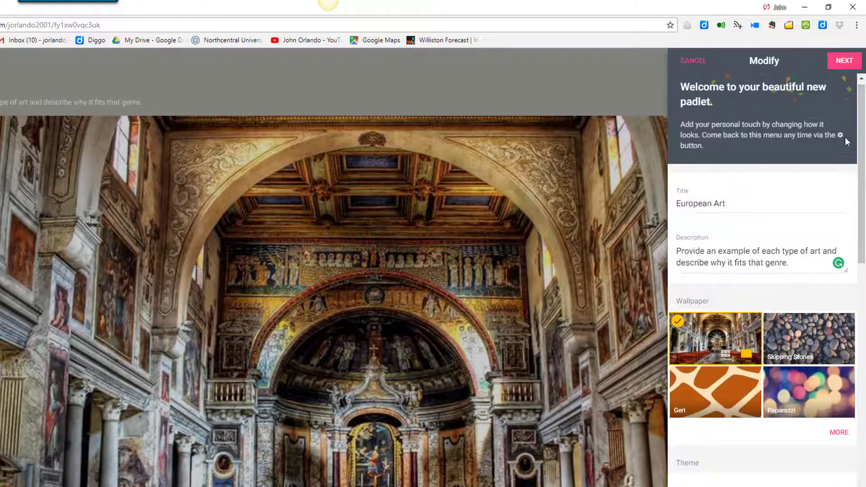
click(838, 63)
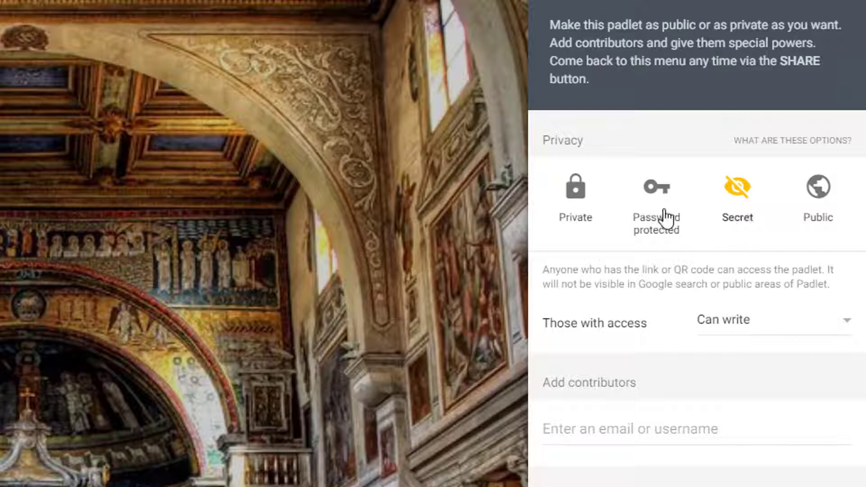
Step: Review the permission levels for those with access, keep Can write, and go to the contributor entry
click(841, 325)
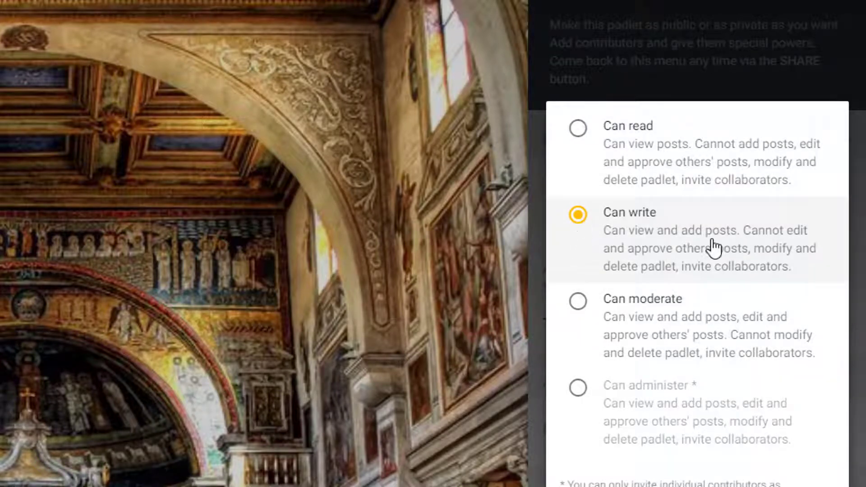
click(767, 254)
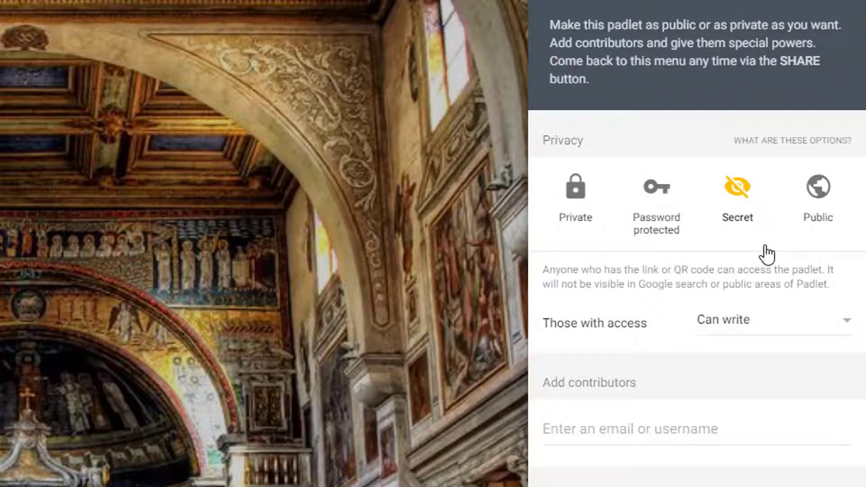
click(756, 406)
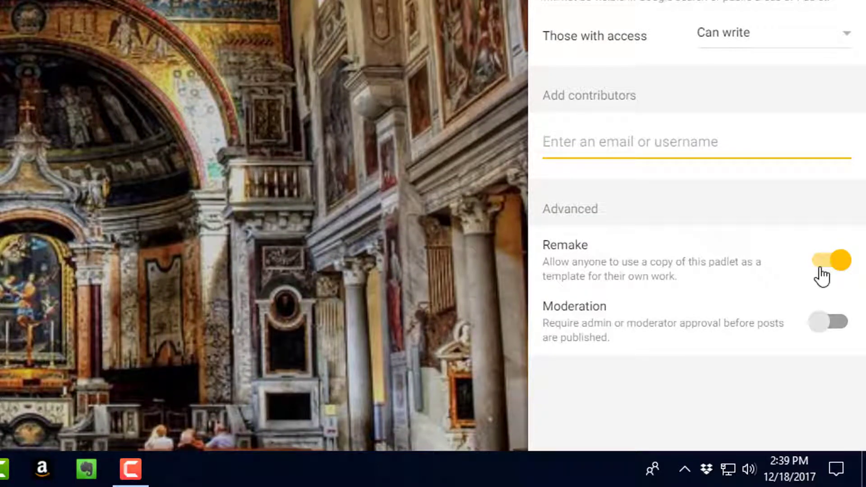
Step: Turn off Remake, turn on Moderation, and finish the setup to start posting on the padlet
click(842, 264)
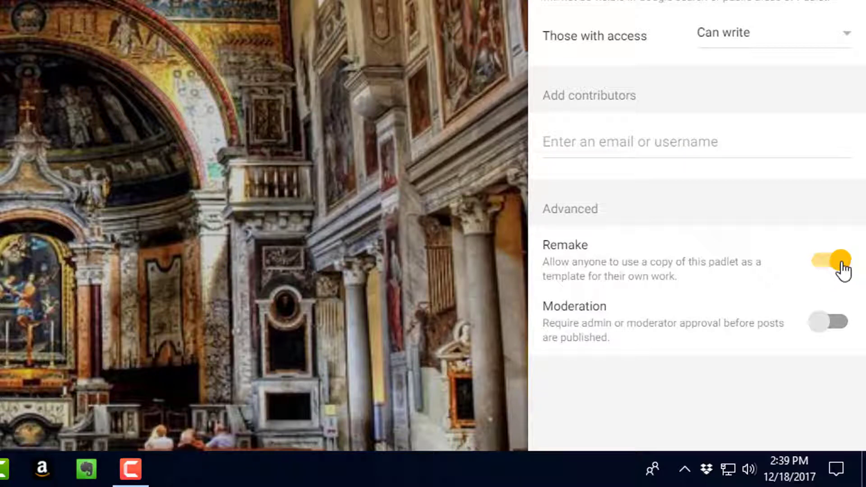
click(820, 269)
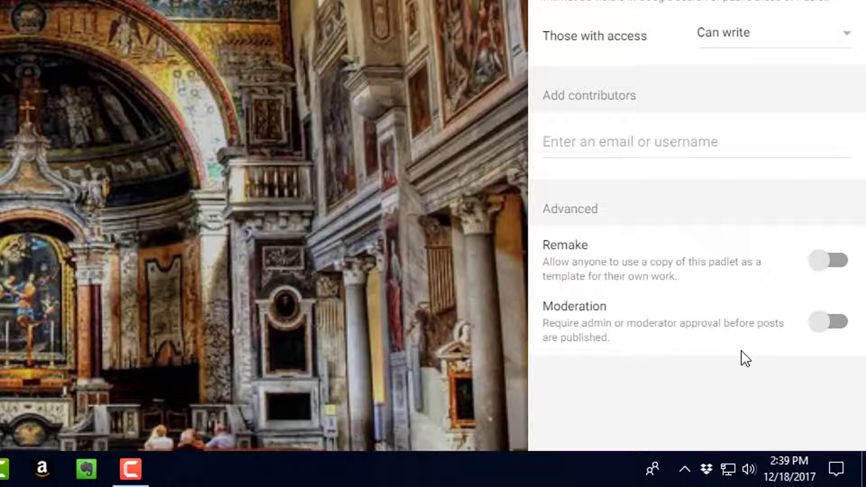
click(842, 325)
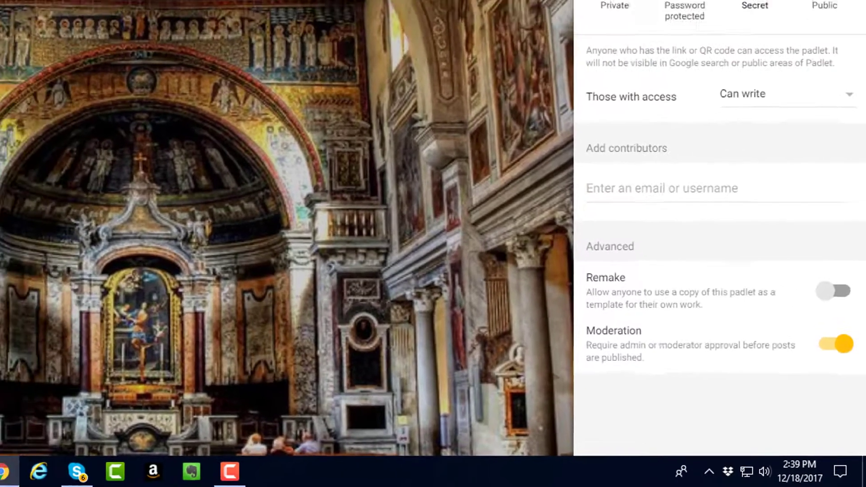
click(843, 54)
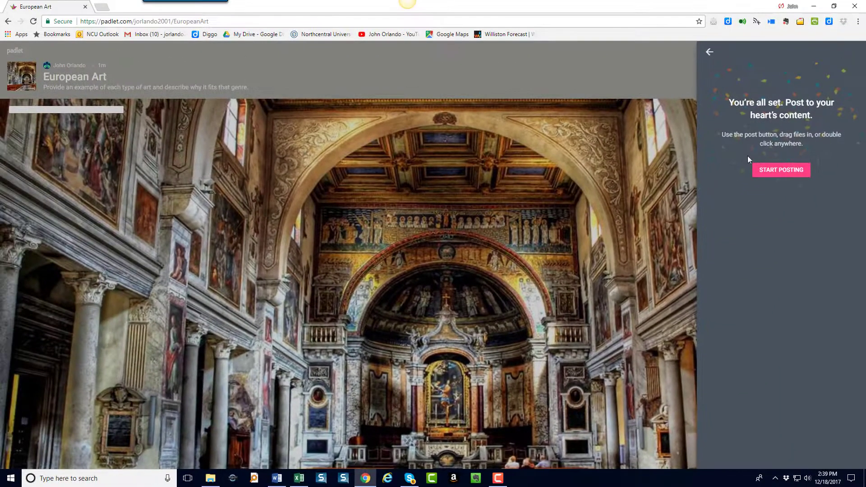
click(786, 170)
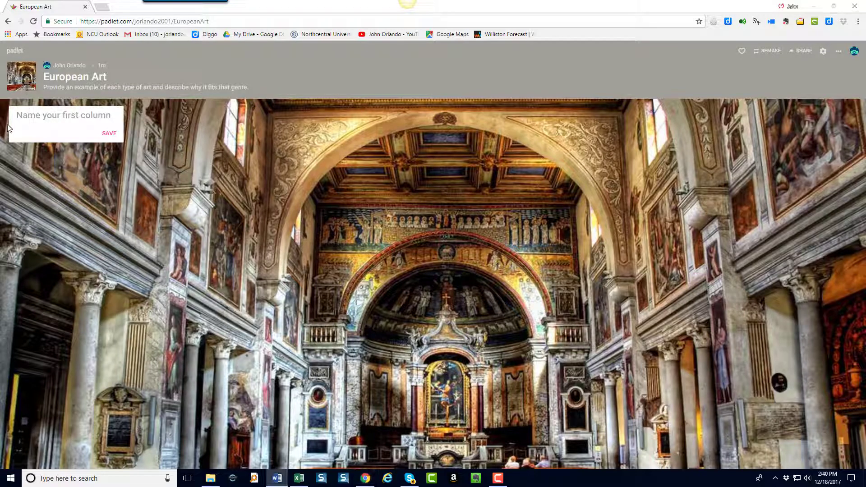
Step: Name the first column Renaissance by pasting the copied text and save it
click(19, 116)
right_click(19, 115)
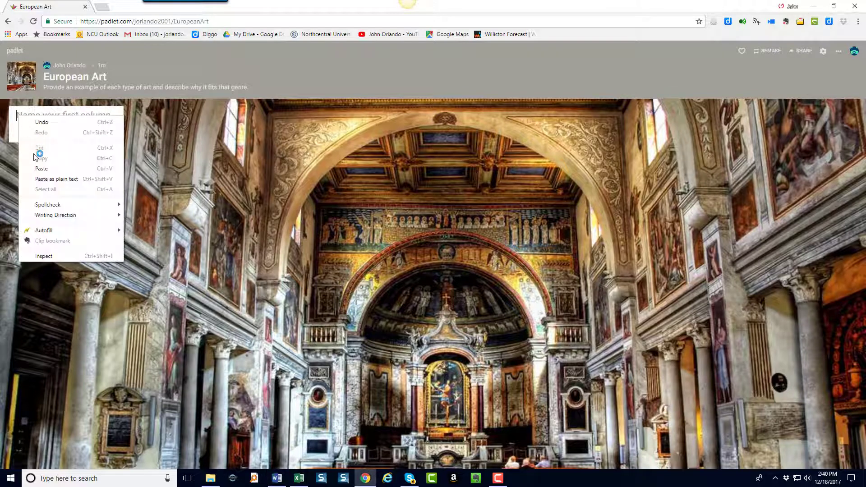
click(39, 168)
click(109, 134)
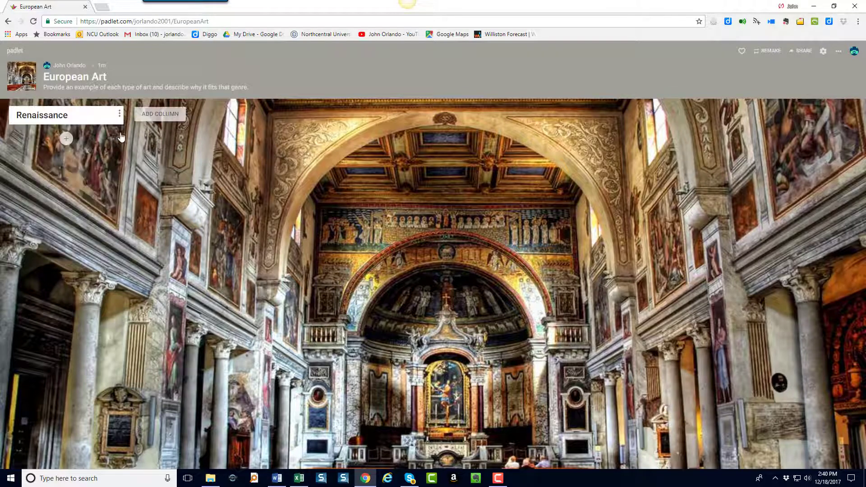
Step: Add four more columns named Baroque, Classical, Cubism and Impressionism
click(161, 114)
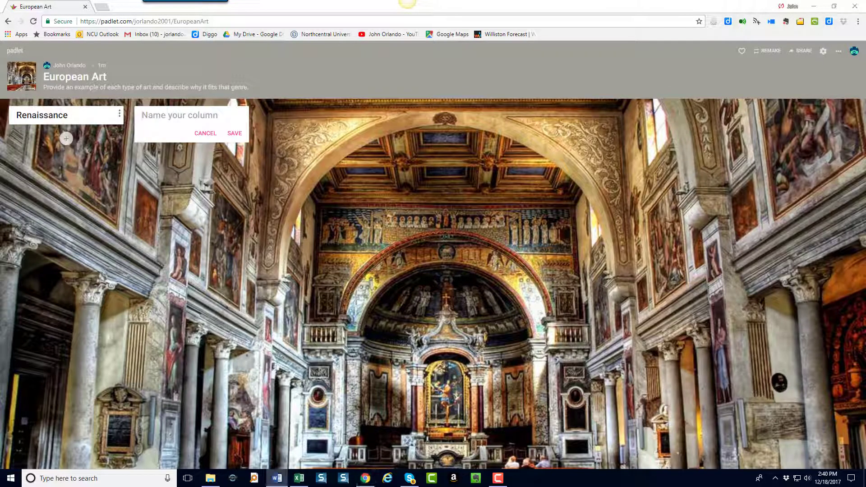
text(Baroque)
key(Return)
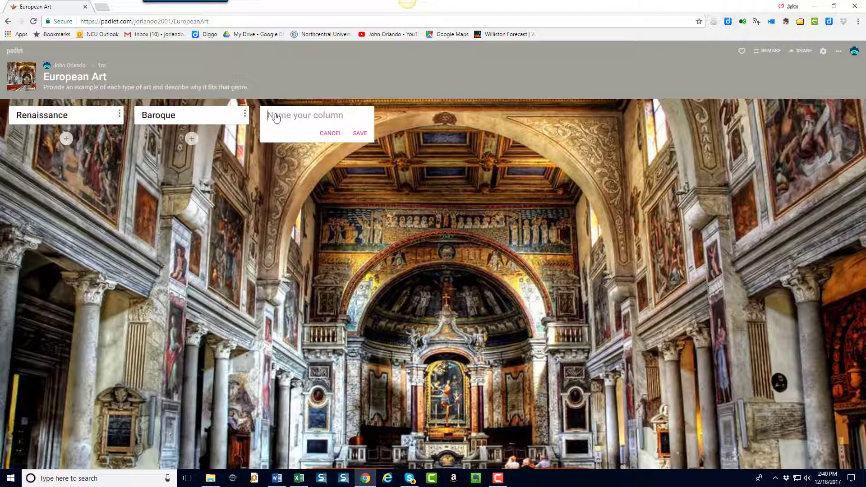
text(Classical)
key(Return)
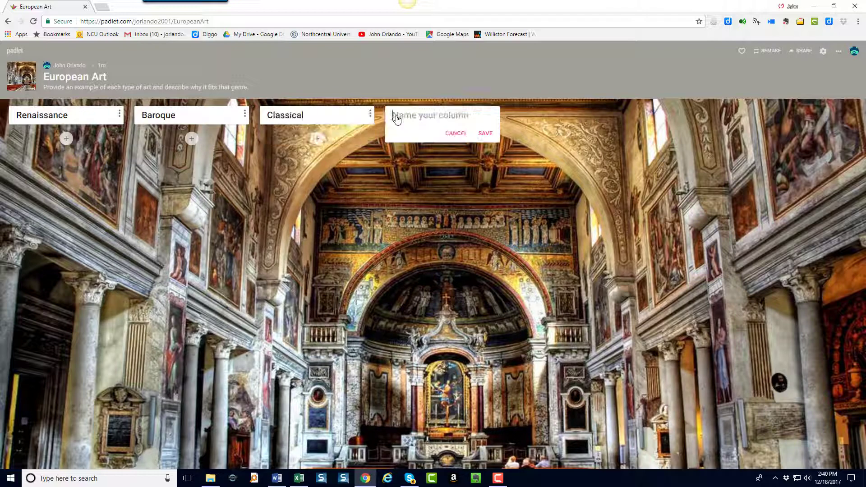
text(Cubism)
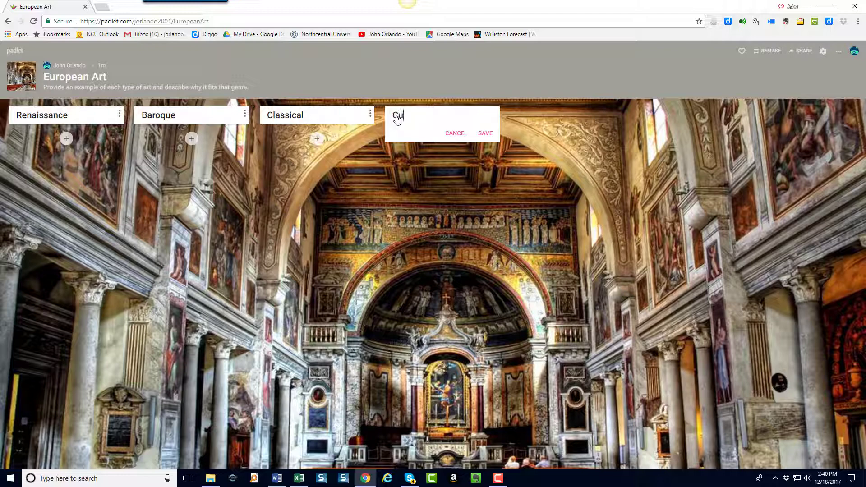
key(Return)
text(I)
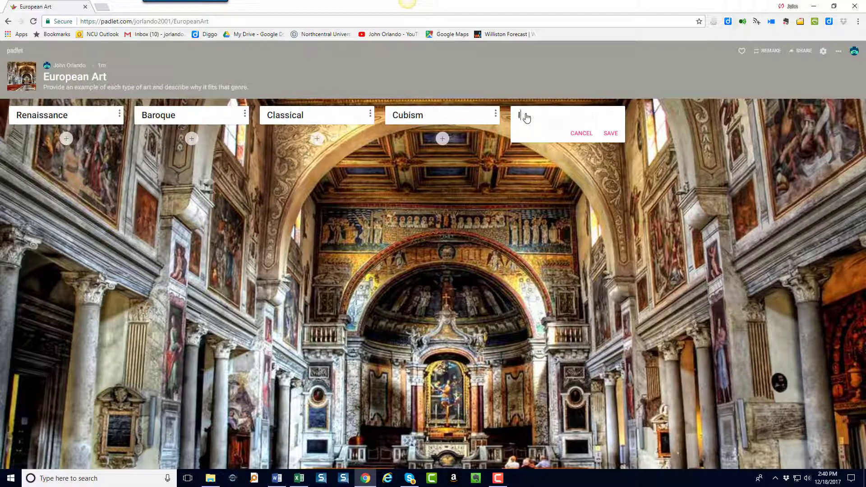
text(mpressionism)
key(Return)
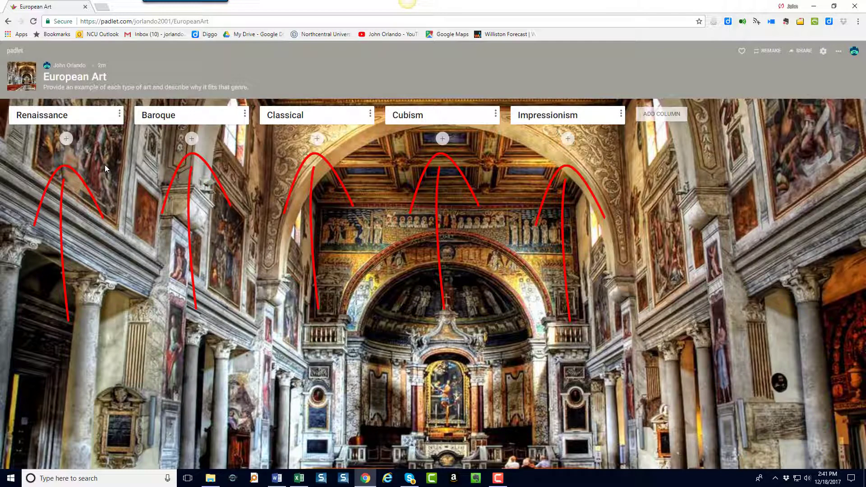
Step: Start a post under Renaissance with the painting's image attached, and title it The School of Athens by Raphael without the list number
click(65, 138)
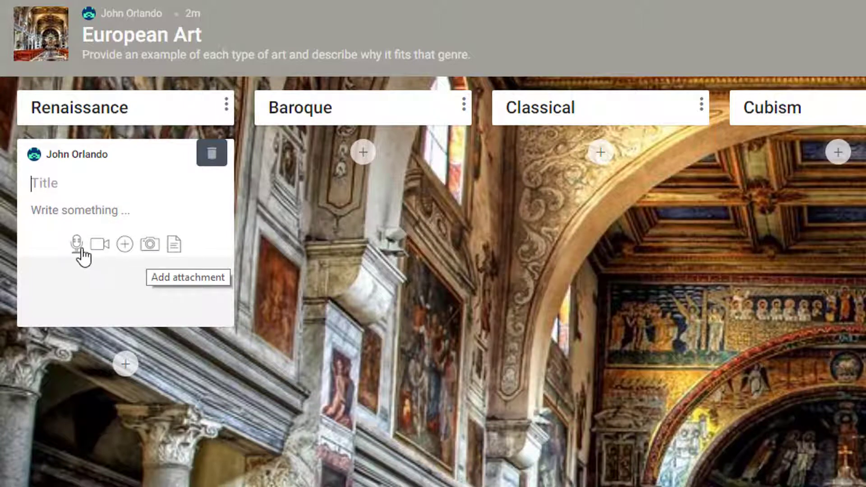
click(150, 246)
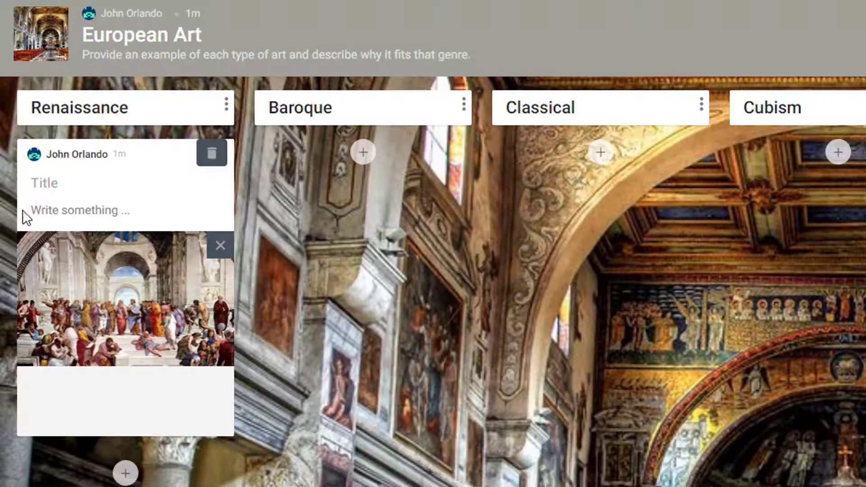
click(36, 180)
right_click(35, 183)
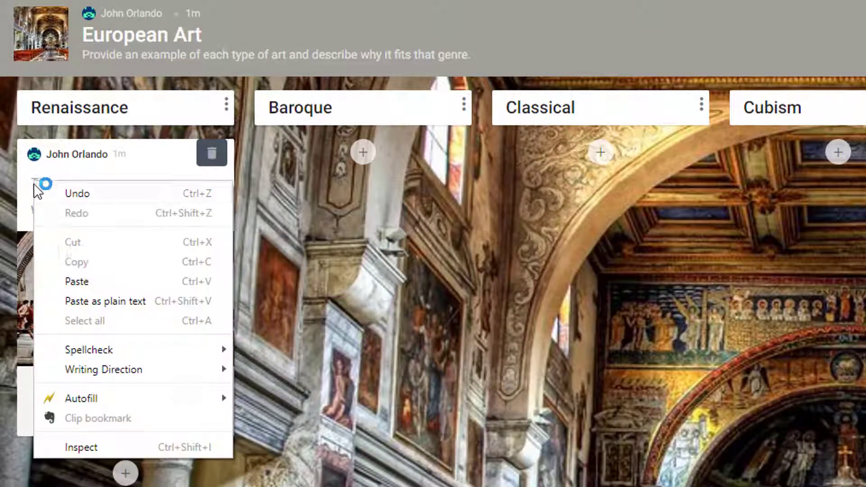
click(72, 281)
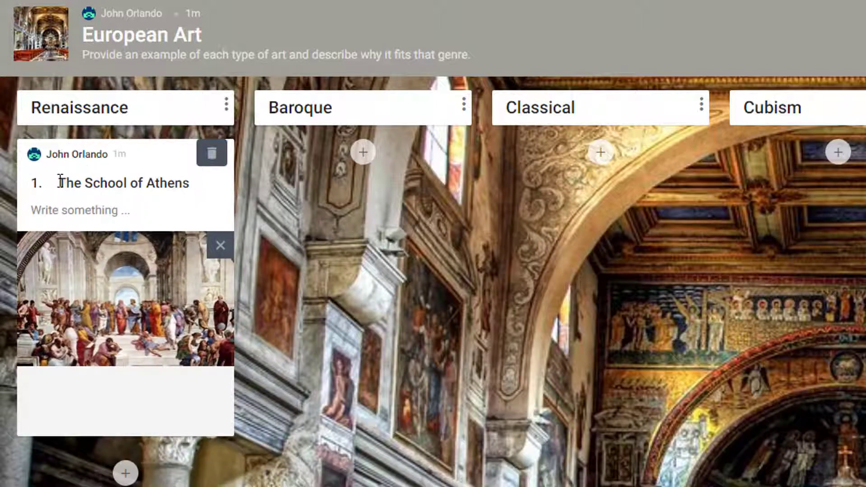
key(BackSpace)
click(194, 185)
text(b)
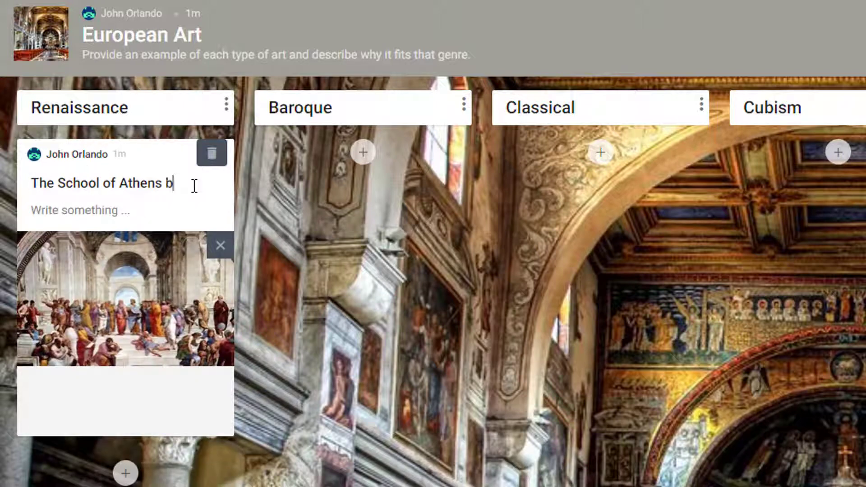
text(y Raphael)
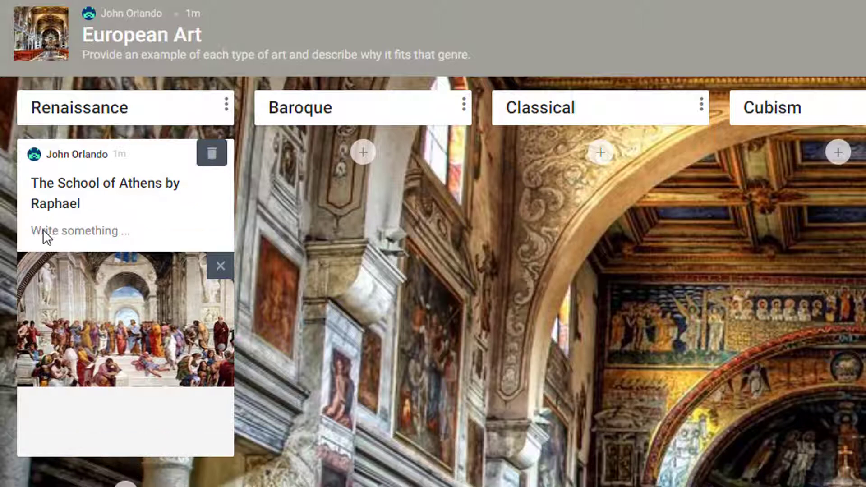
Step: Enter the post's description as "This represents Renaissance art because...." and finish editing the post
click(43, 230)
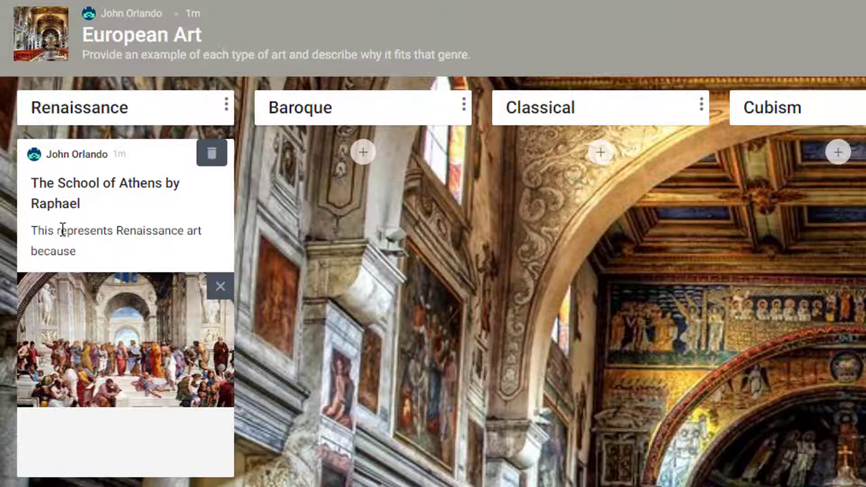
text(....)
click(103, 483)
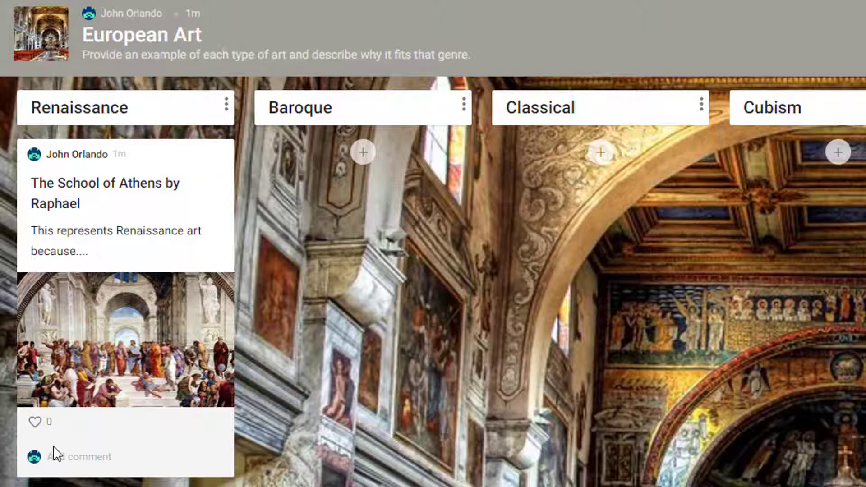
Step: Like the School of Athens post and start a comment on it
click(34, 423)
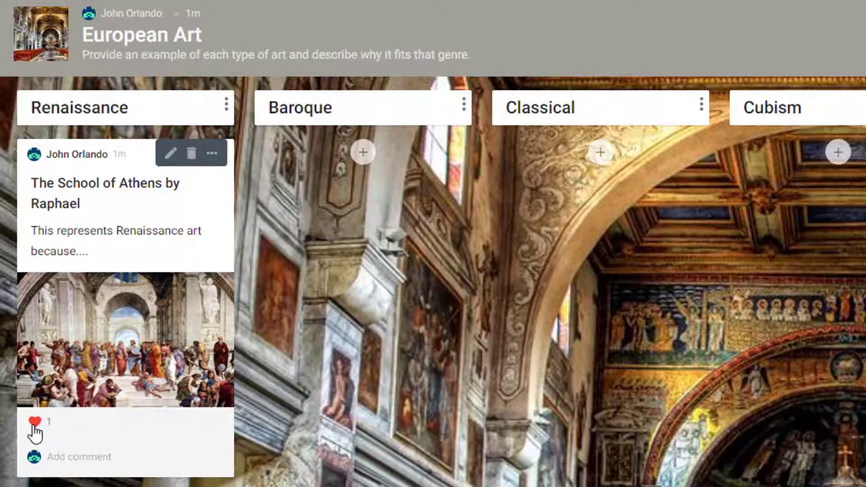
click(54, 457)
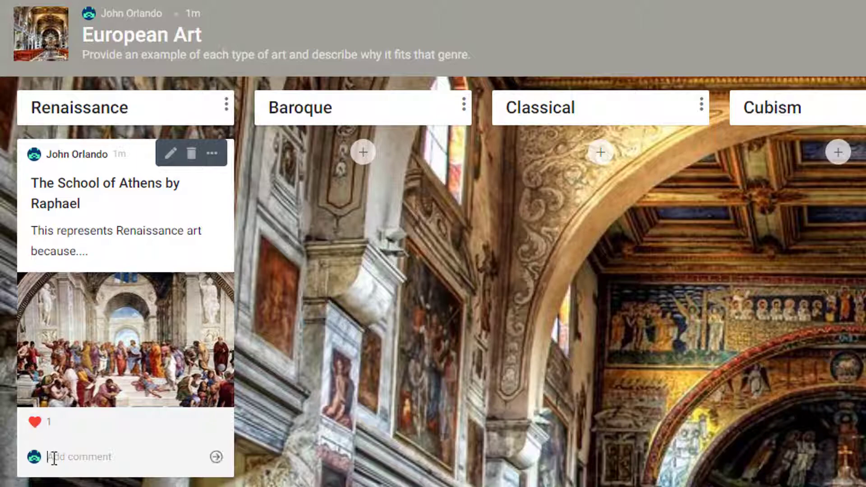